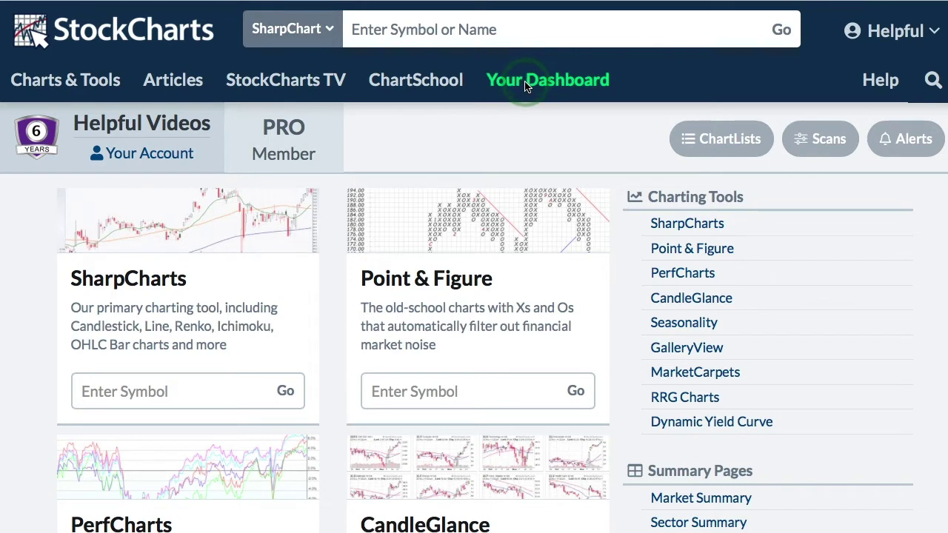
# Choose the saved RSI Bull CrossX50 scan from Your Dashboard's Scans list for editing
pyautogui.click(529, 85)
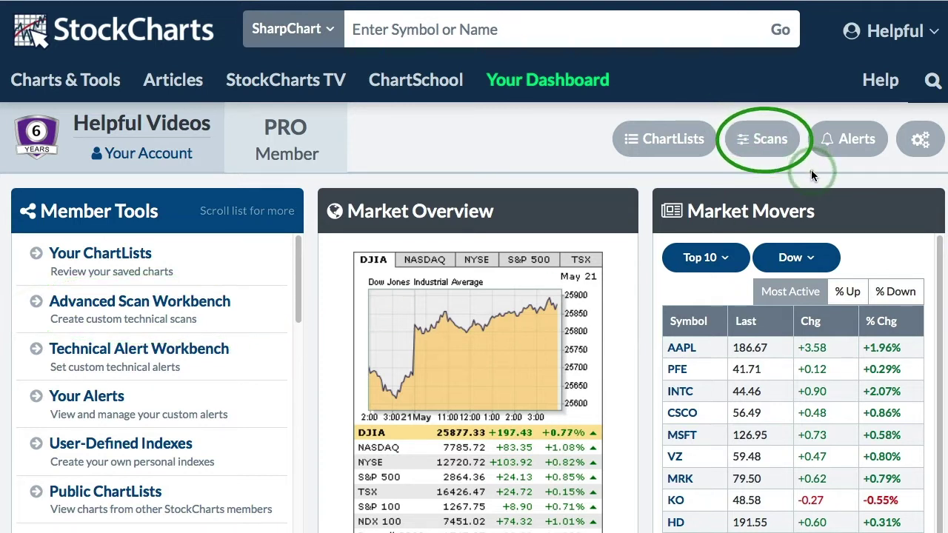
pyautogui.click(768, 143)
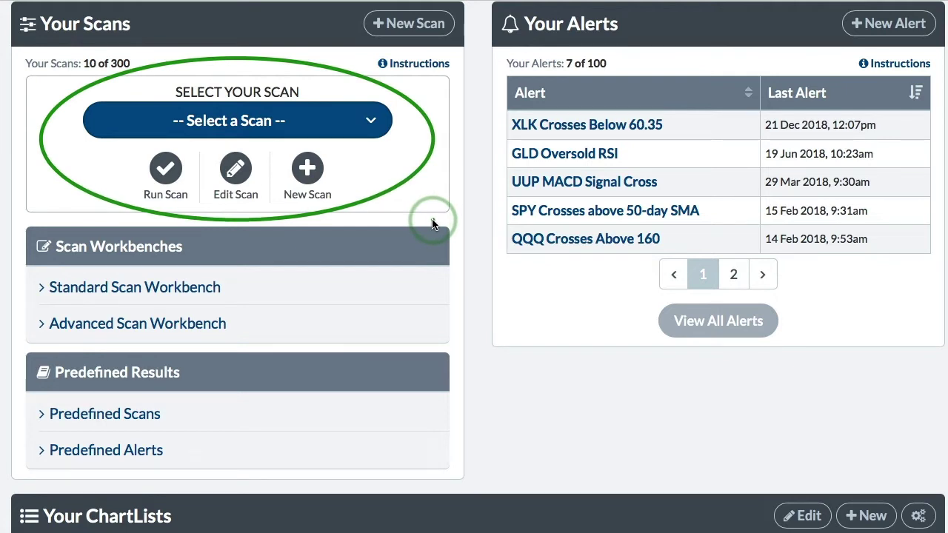
pyautogui.click(259, 121)
pyautogui.scroll(-3, 229, 259)
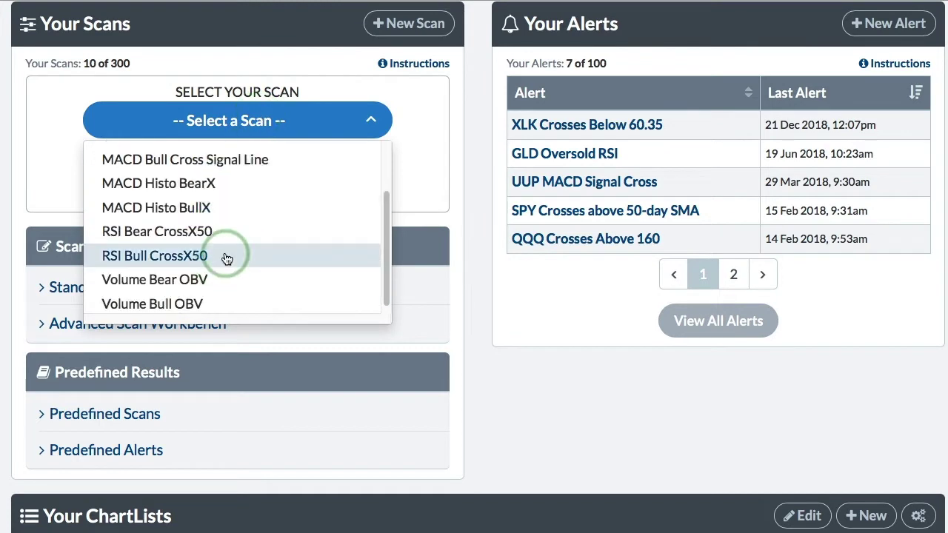
pyautogui.click(227, 257)
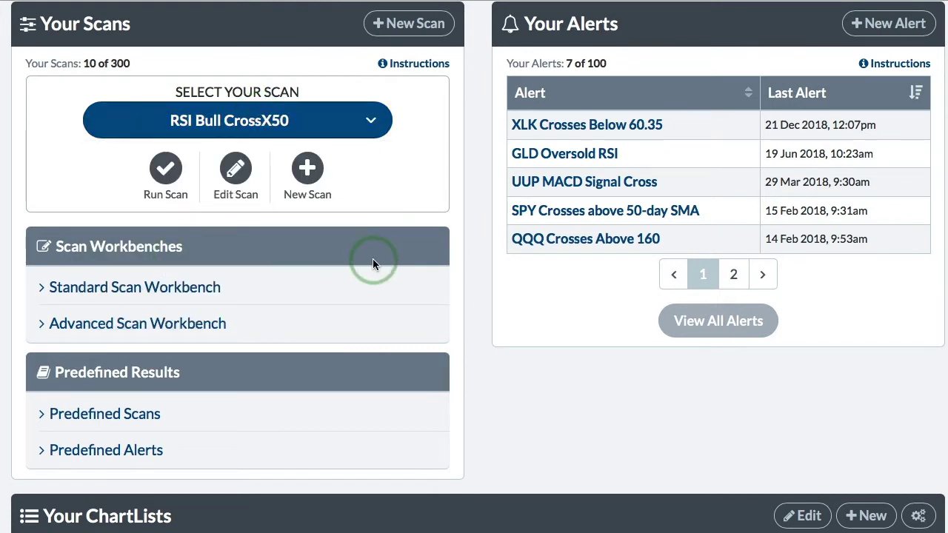
pyautogui.click(235, 169)
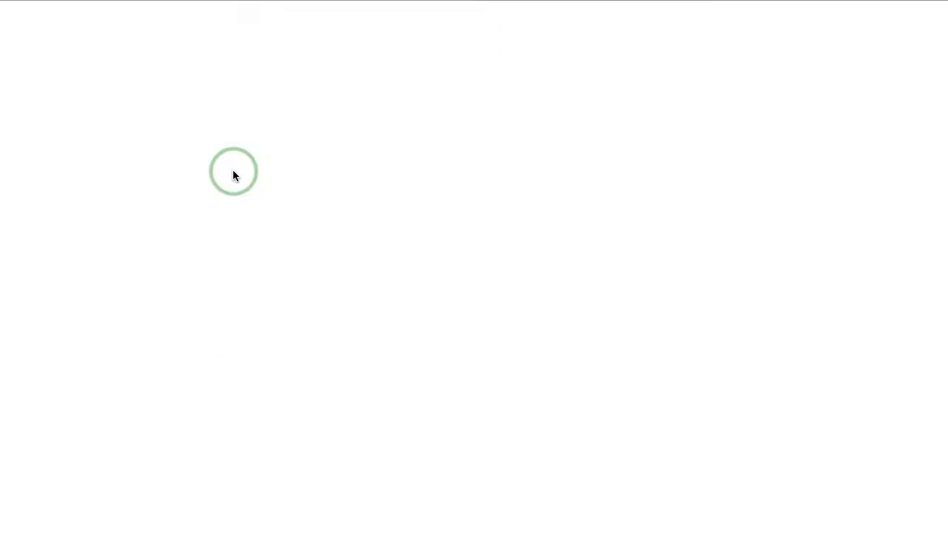
# Review the loaded criteria: S&P 500/400/600 groups, SCTR > 70 and RSI(14) > 50
pyautogui.scroll(-2, 694, 346)
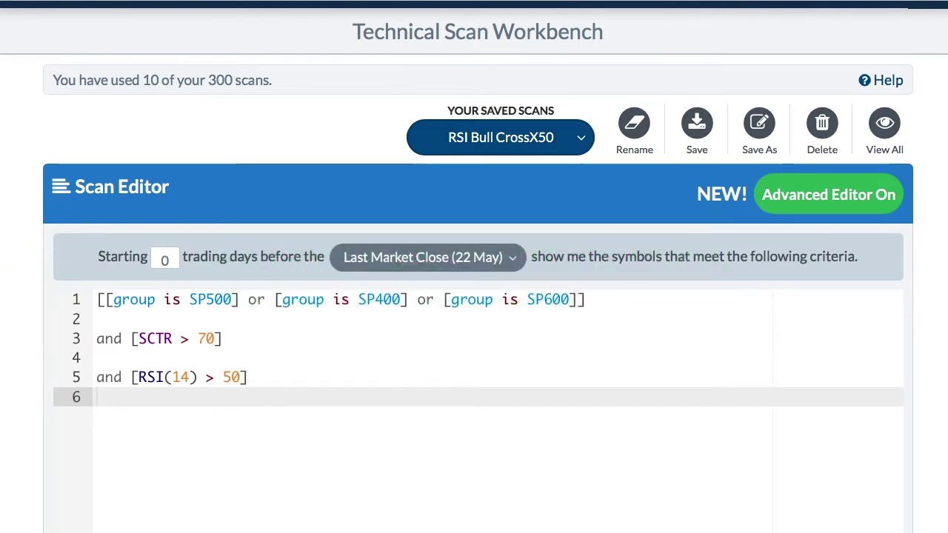
pyautogui.moveTo(77, 289)
pyautogui.mouseDown()
pyautogui.moveTo(601, 293)
pyautogui.moveTo(618, 317)
pyautogui.mouseUp()
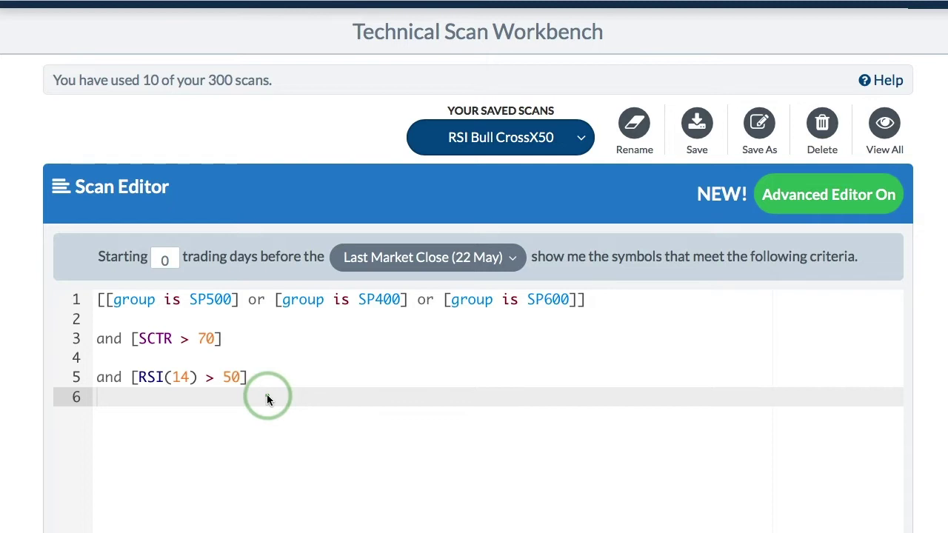
pyautogui.moveTo(72, 280)
pyautogui.mouseDown()
pyautogui.moveTo(619, 298)
pyautogui.moveTo(619, 315)
pyautogui.mouseUp()
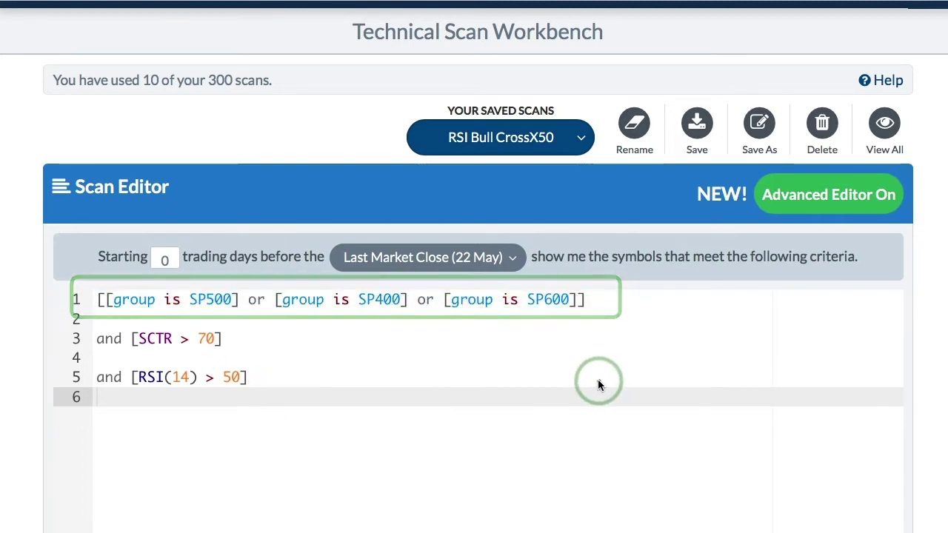
pyautogui.moveTo(69, 319); pyautogui.dragTo(260, 355)
pyautogui.moveTo(69, 360); pyautogui.dragTo(268, 395)
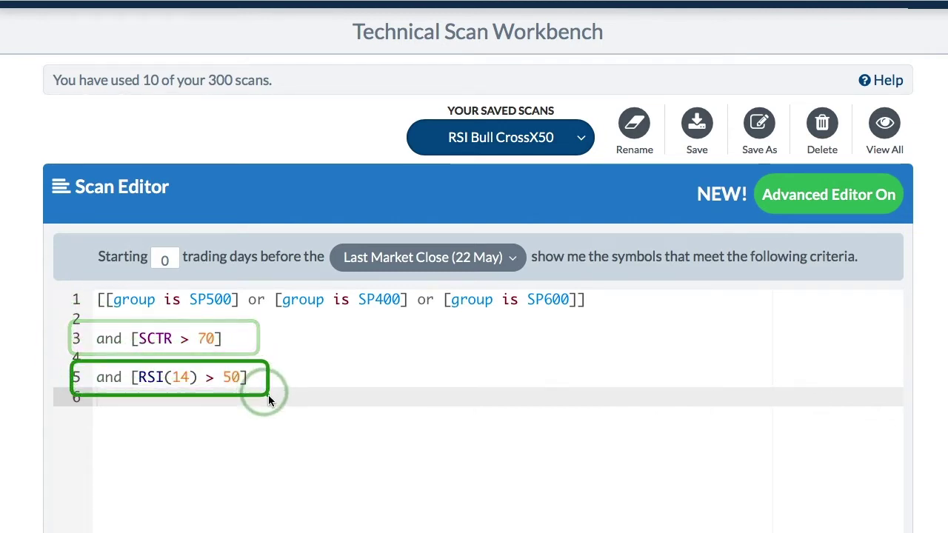
pyautogui.scroll(-3, 329, 412)
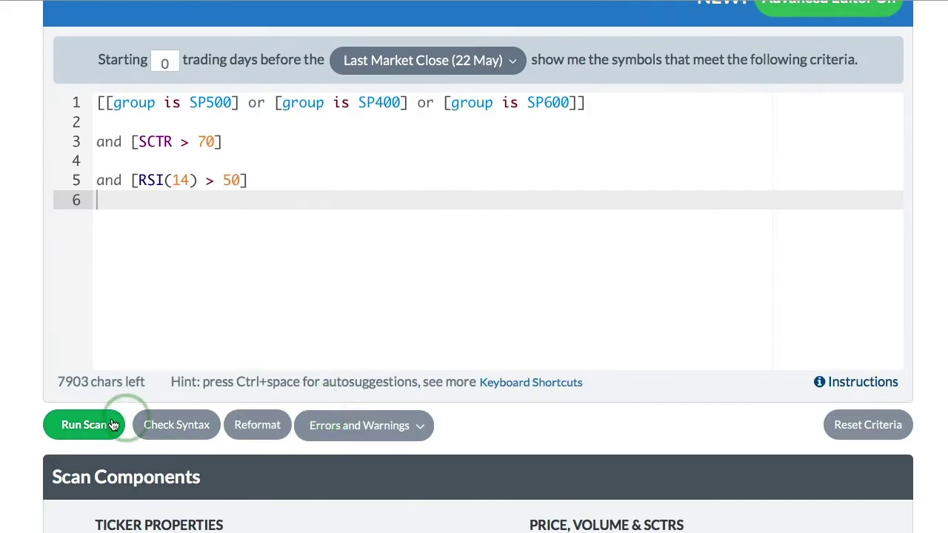
# Run the scan and scroll through the 387 matching stocks as of 21 May 2019
pyautogui.click(576, 296)
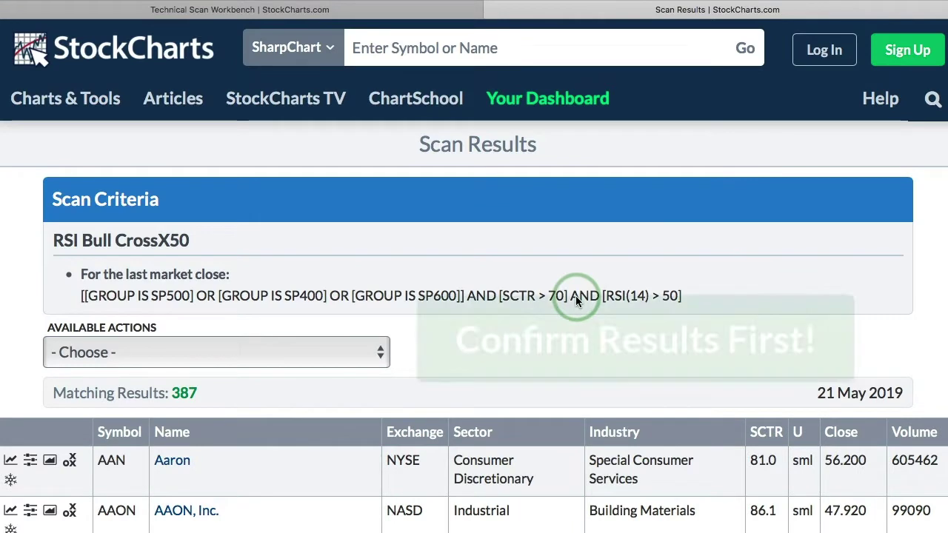
pyautogui.scroll(-4, 577, 288)
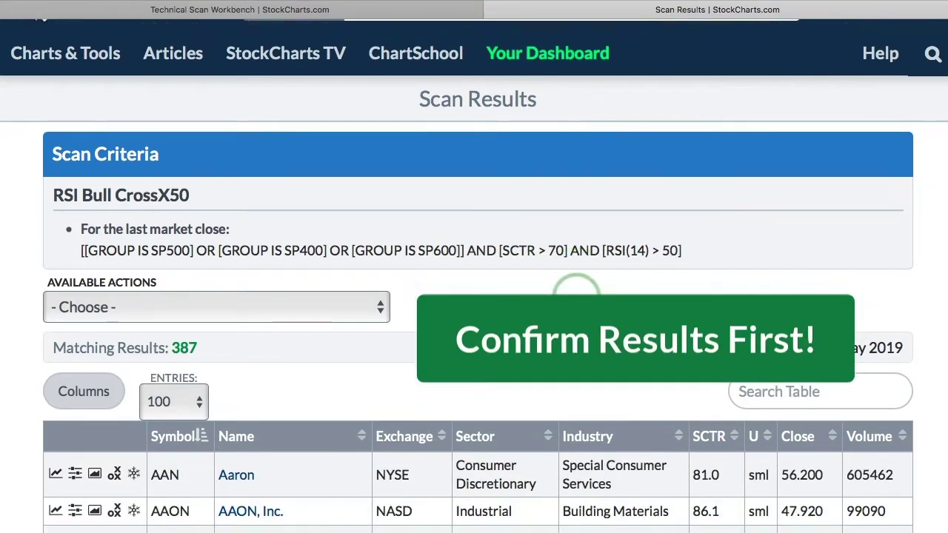
pyautogui.scroll(-2, 576, 288)
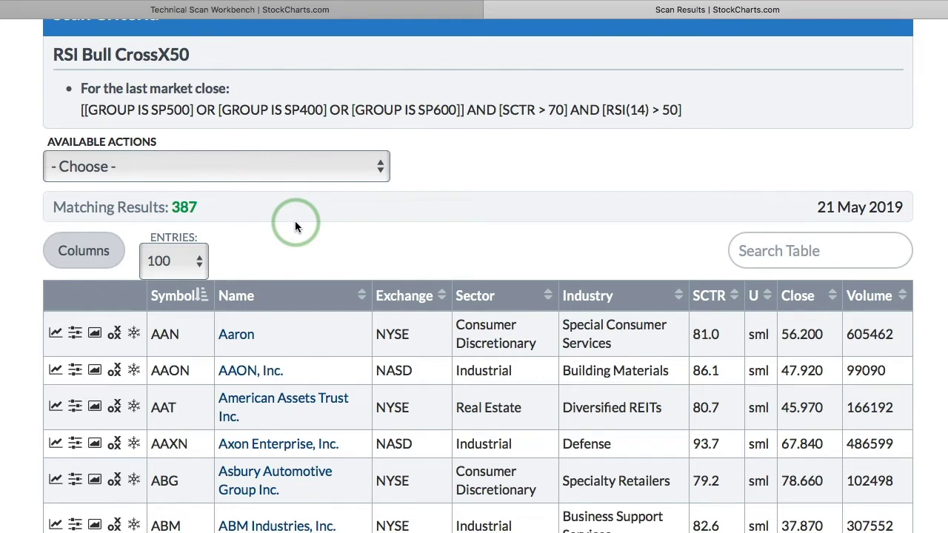
pyautogui.scroll(-2, 295, 226)
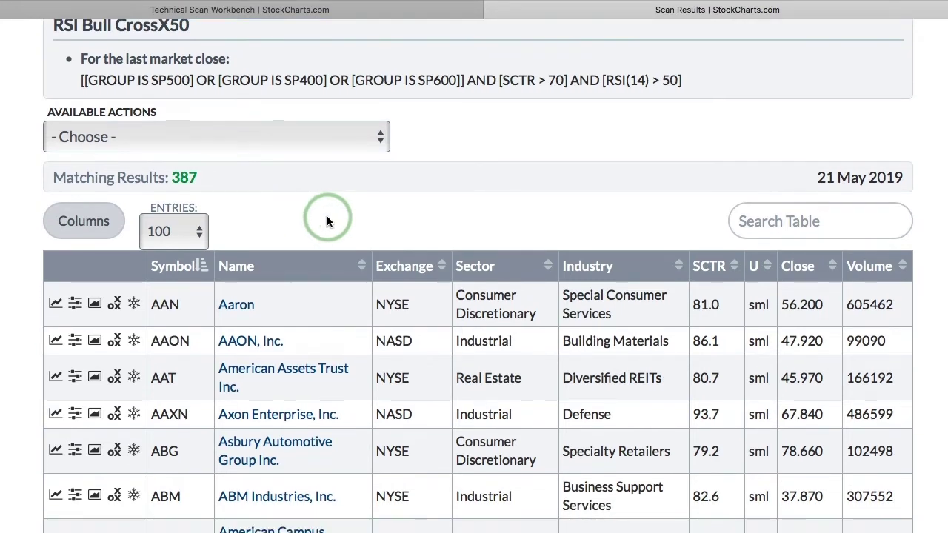
# View Aaron (AAN)'s daily SharpChart, with RSI(14) at 54.47, before returning to the workbench
pyautogui.click(236, 305)
pyautogui.scroll(-5, 466, 347)
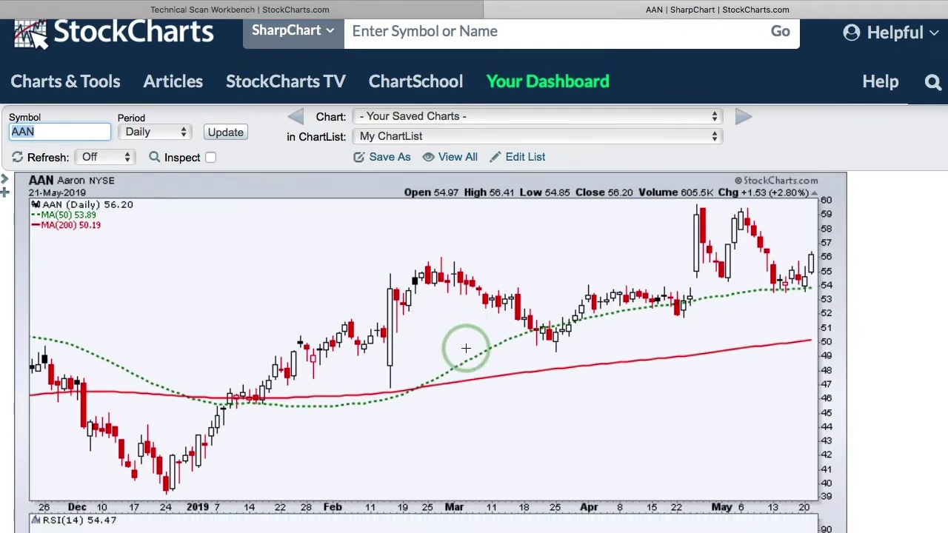
pyautogui.scroll(-1, 466, 348)
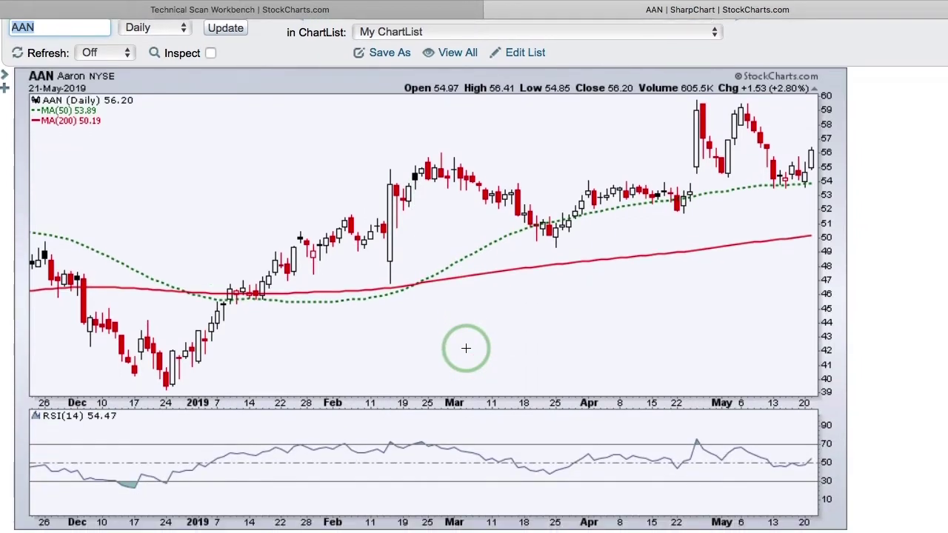
pyautogui.scroll(-1, 465, 347)
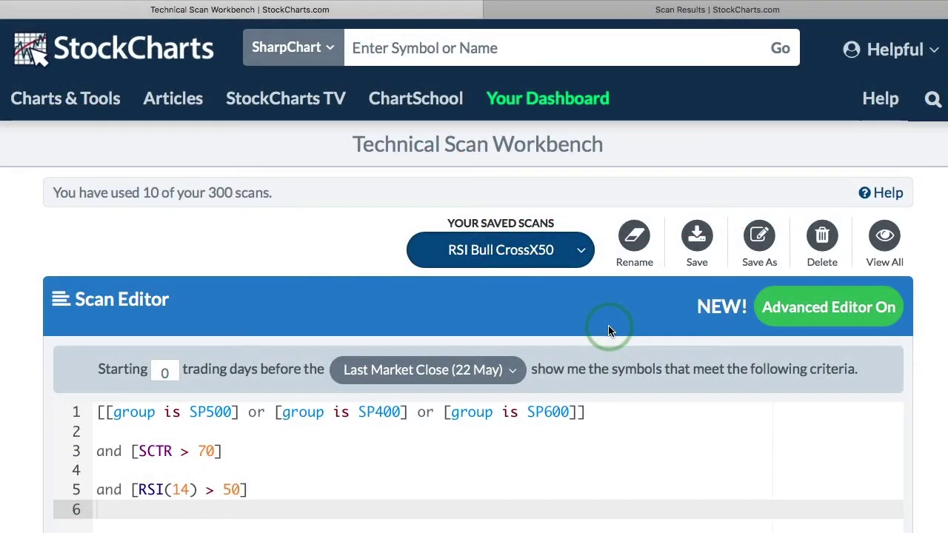
# Change the RSI(14) > 50 criterion to RSI(14) x 50 and rerun the scan
pyautogui.scroll(-2, 608, 326)
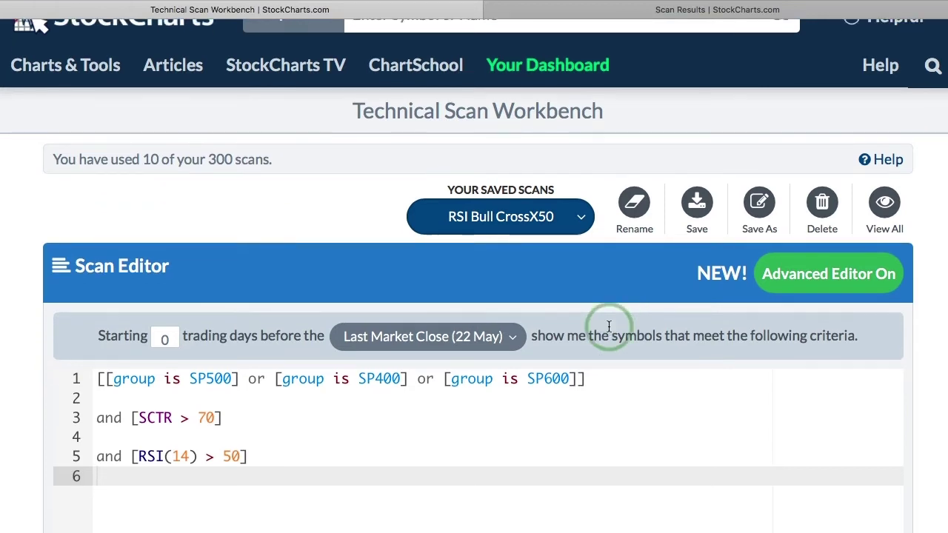
pyautogui.scroll(-2, 608, 327)
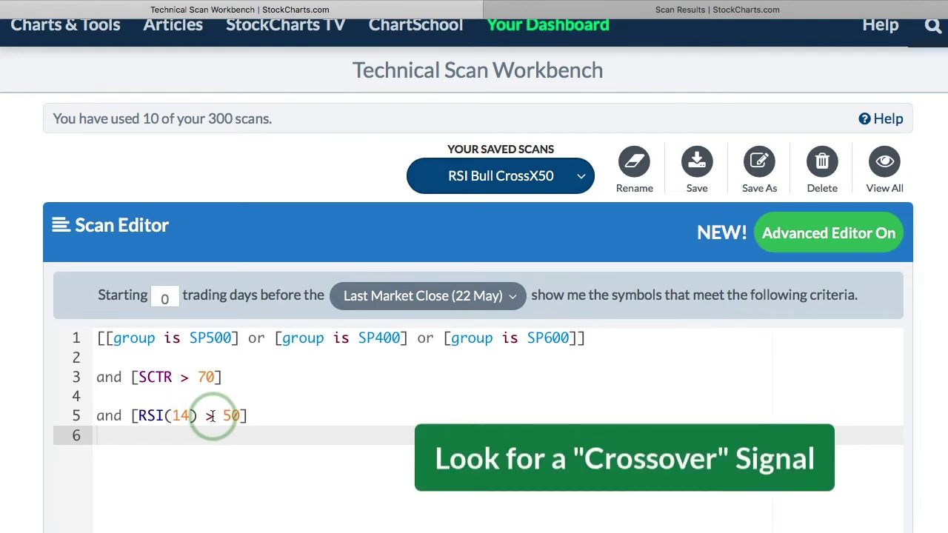
pyautogui.click(210, 417)
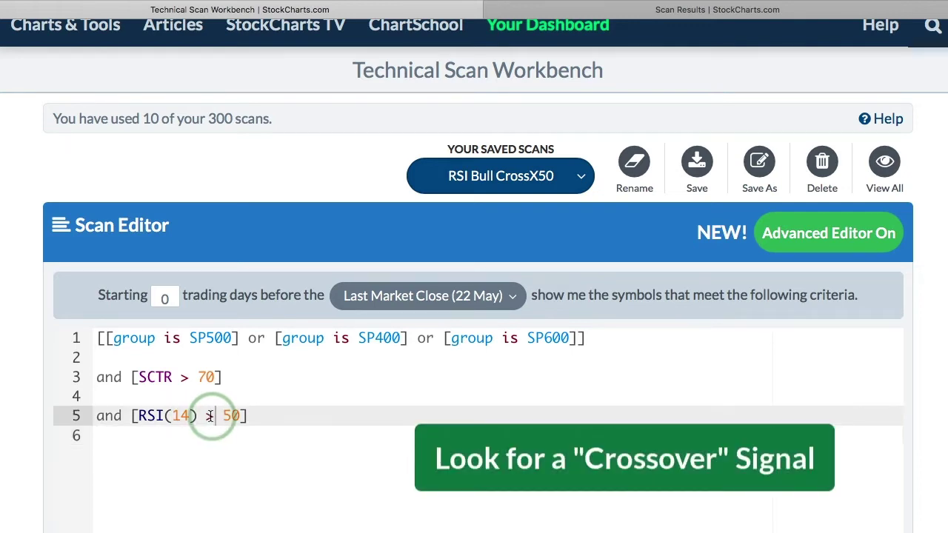
pyautogui.write('x')
pyautogui.click(387, 462)
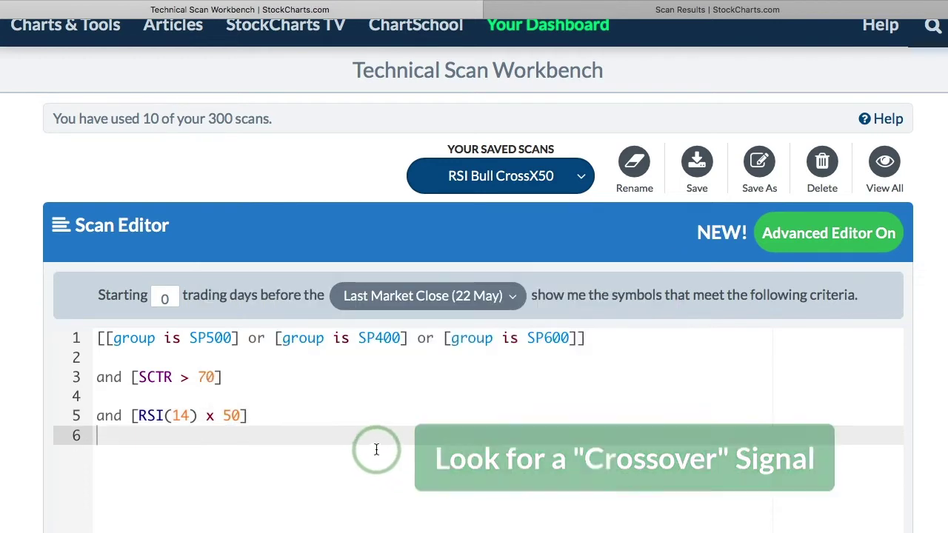
pyautogui.scroll(-4, 376, 449)
pyautogui.click(84, 511)
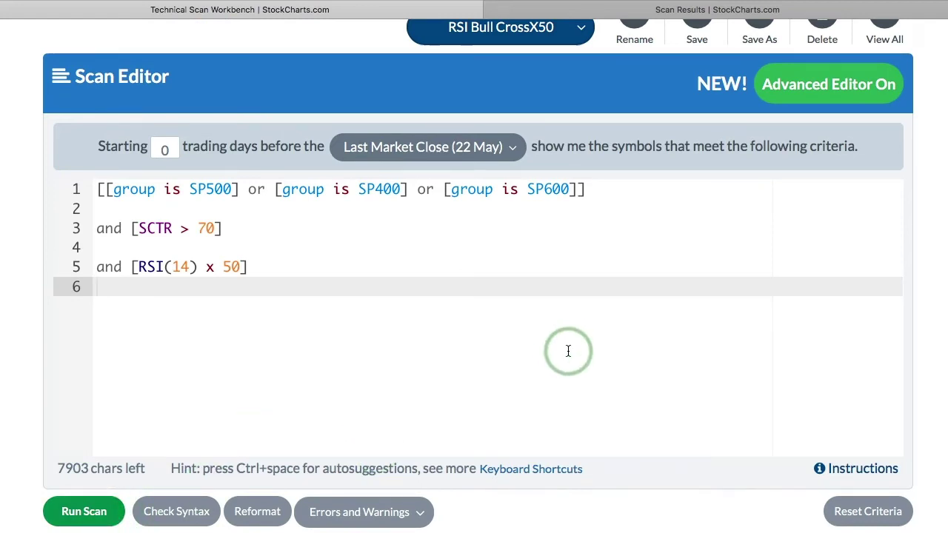
pyautogui.click(703, 10)
pyautogui.scroll(-5, 677, 294)
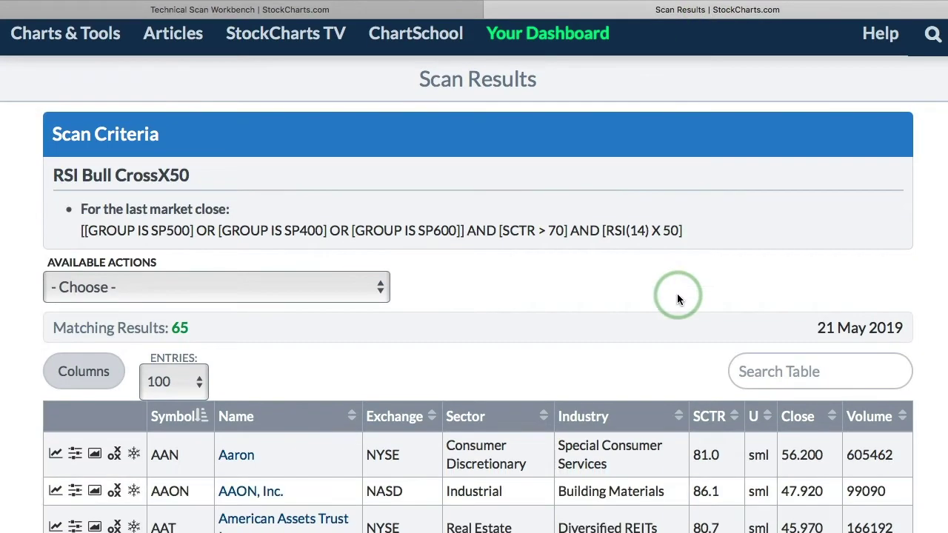
pyautogui.scroll(-8, 677, 295)
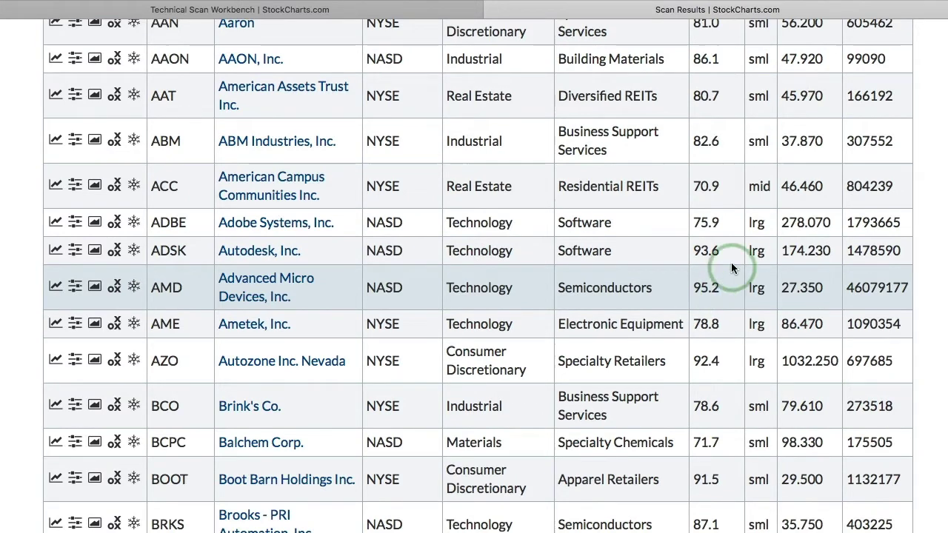
pyautogui.click(277, 223)
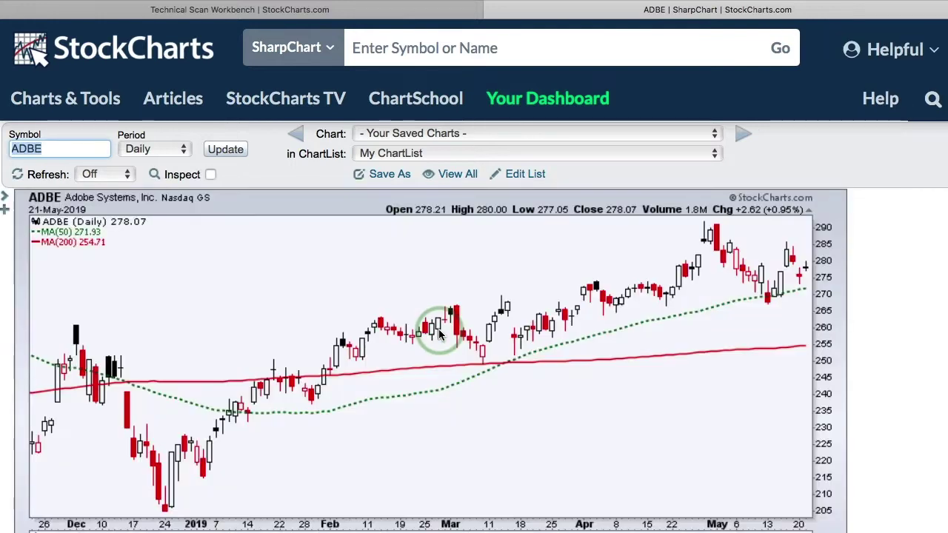
pyautogui.scroll(-5, 438, 335)
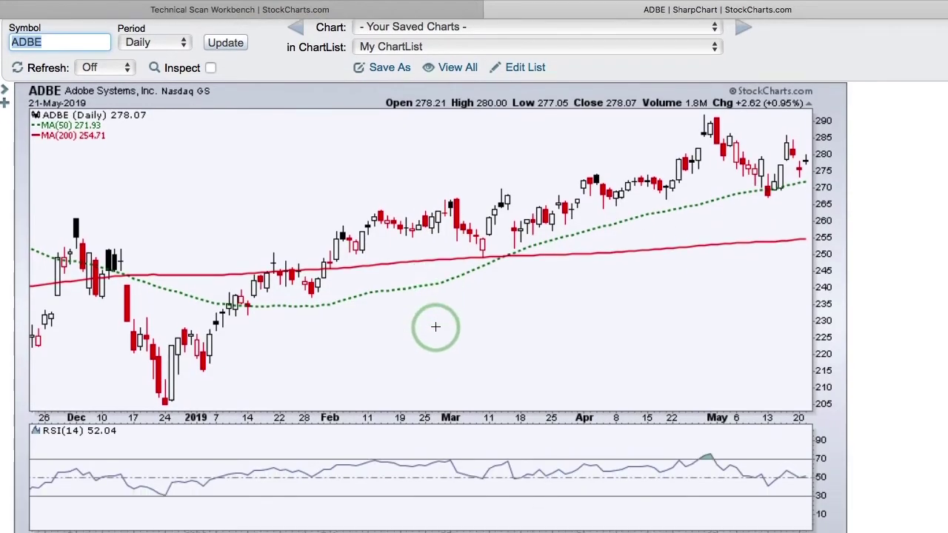
pyautogui.scroll(-1, 435, 326)
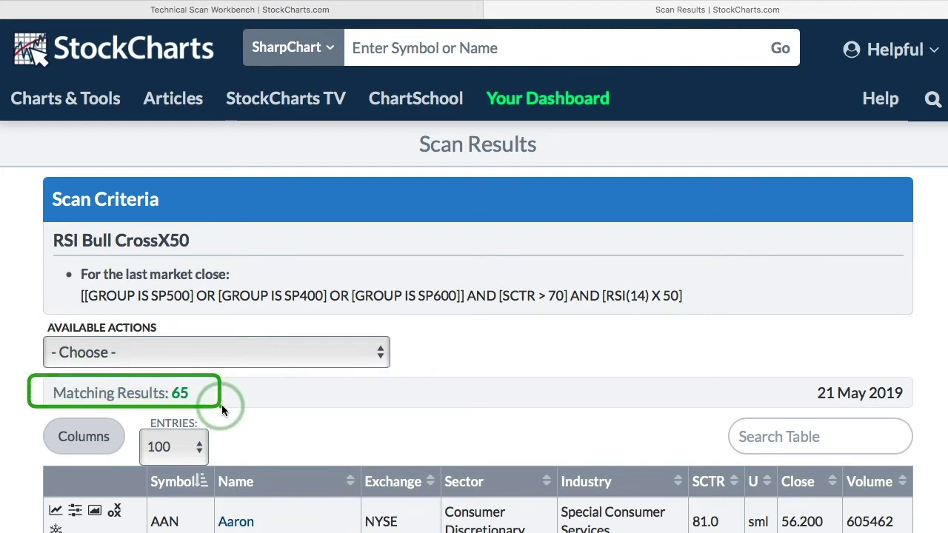
# Keep the results table showing 100 rows per page
pyautogui.scroll(-5, 315, 405)
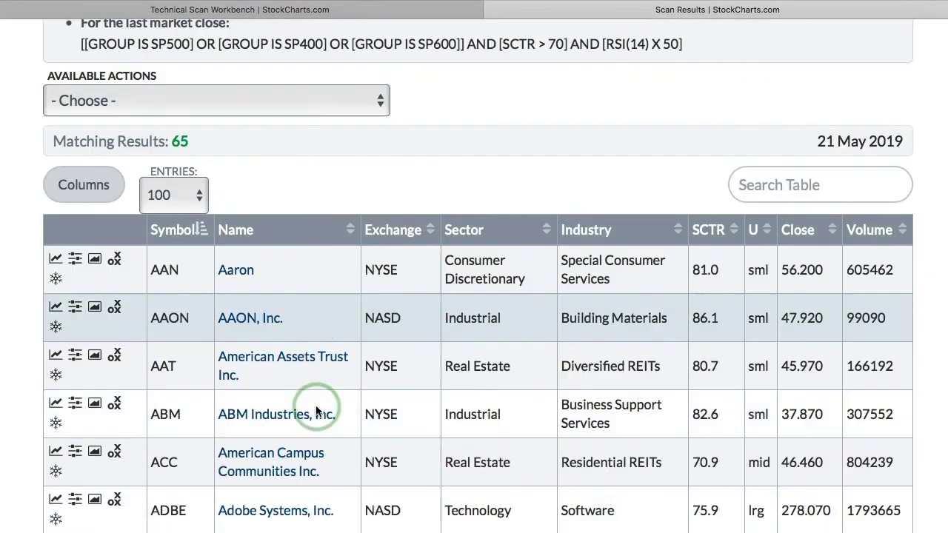
pyautogui.click(179, 197)
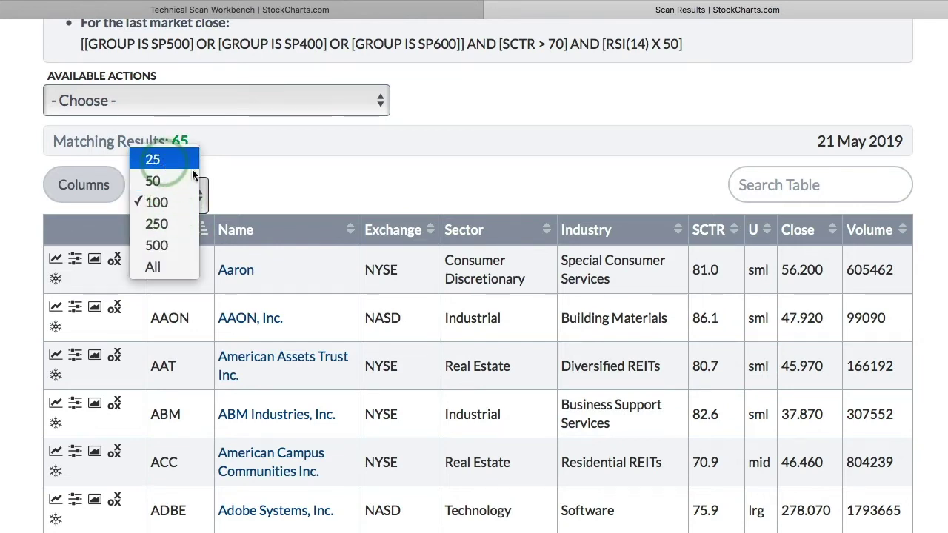
pyautogui.click(298, 173)
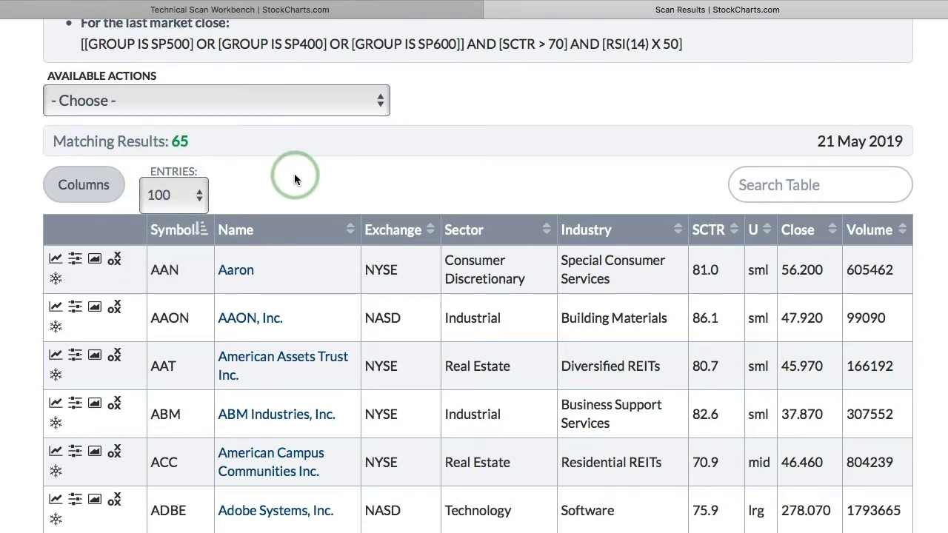
# Hide the Exchange and U columns in the results table
pyautogui.click(83, 184)
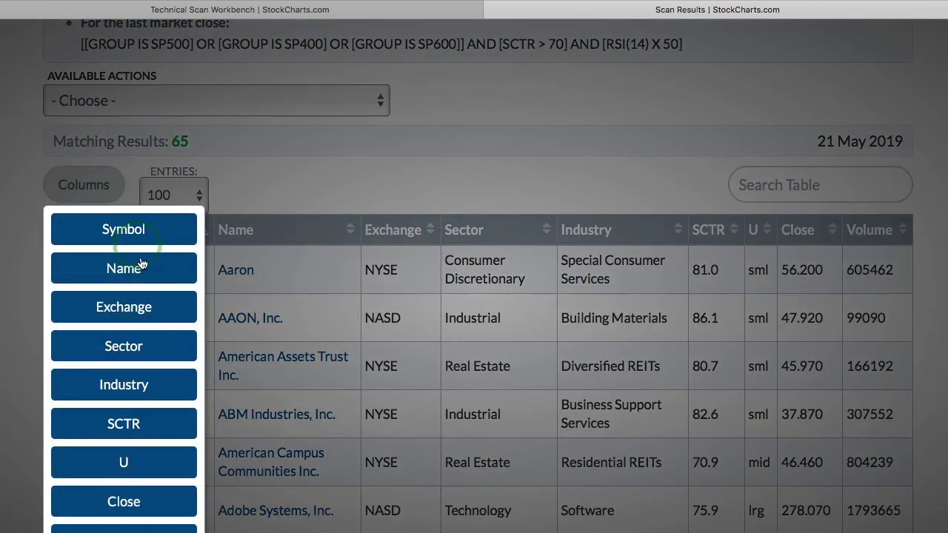
pyautogui.click(133, 308)
pyautogui.click(148, 429)
pyautogui.click(141, 456)
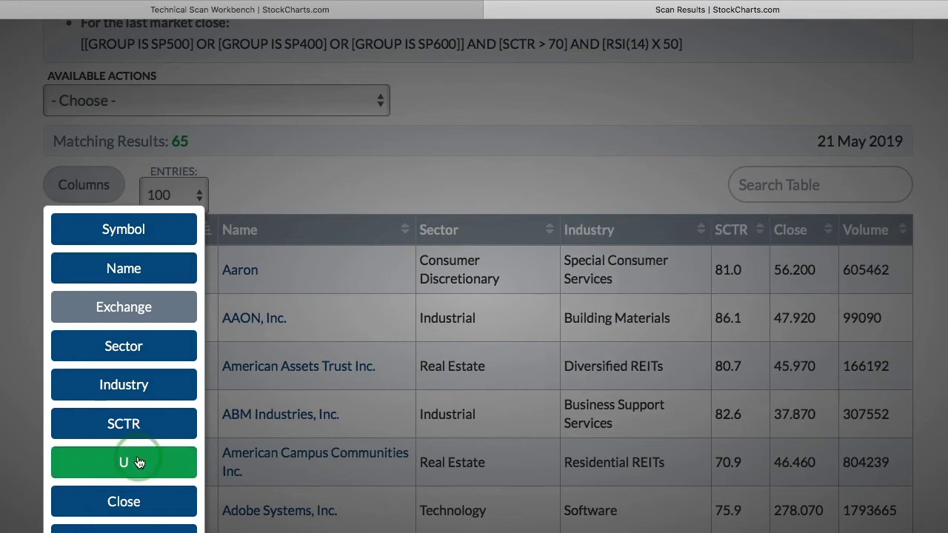
pyautogui.click(348, 187)
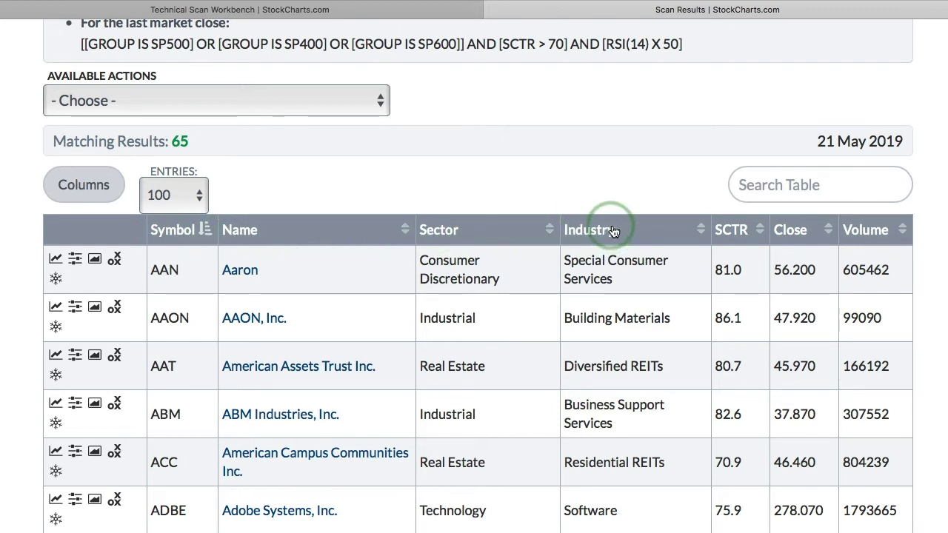
# Sort the scan results by SCTR, highest first
pyautogui.click(735, 232)
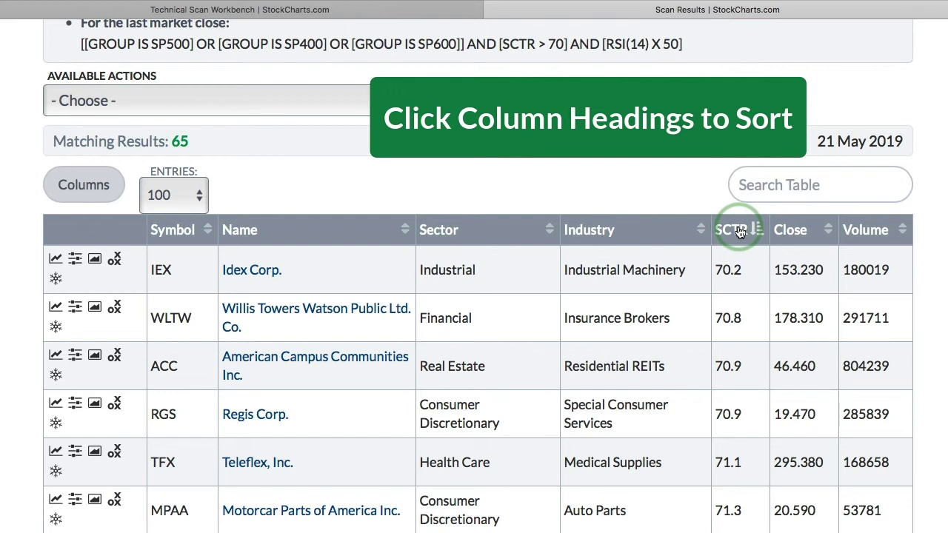
pyautogui.click(739, 231)
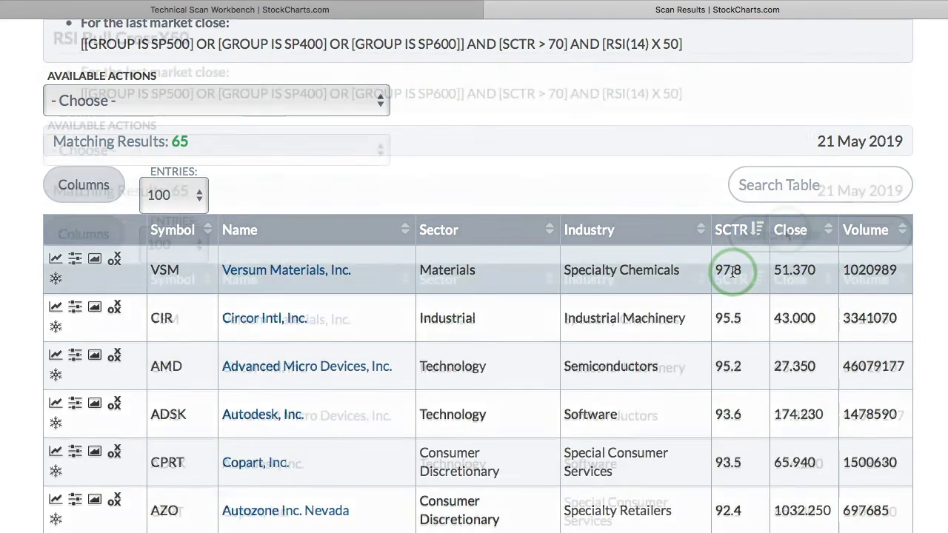
pyautogui.scroll(2, 785, 228)
# Filter the table on 'Technology', leaving 10 of 65 entries such as XRX, BRKS, QLYS and ADBE
pyautogui.click(787, 232)
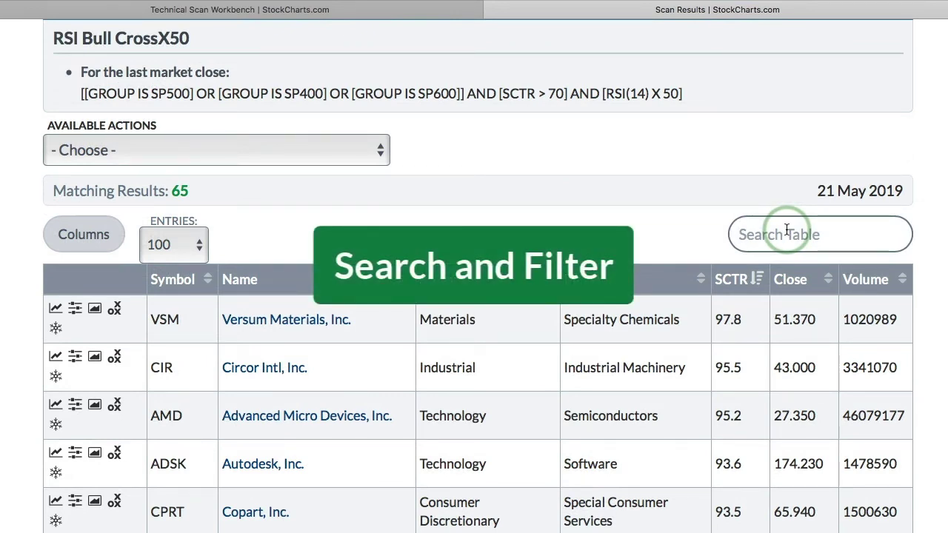
pyautogui.write('Technology')
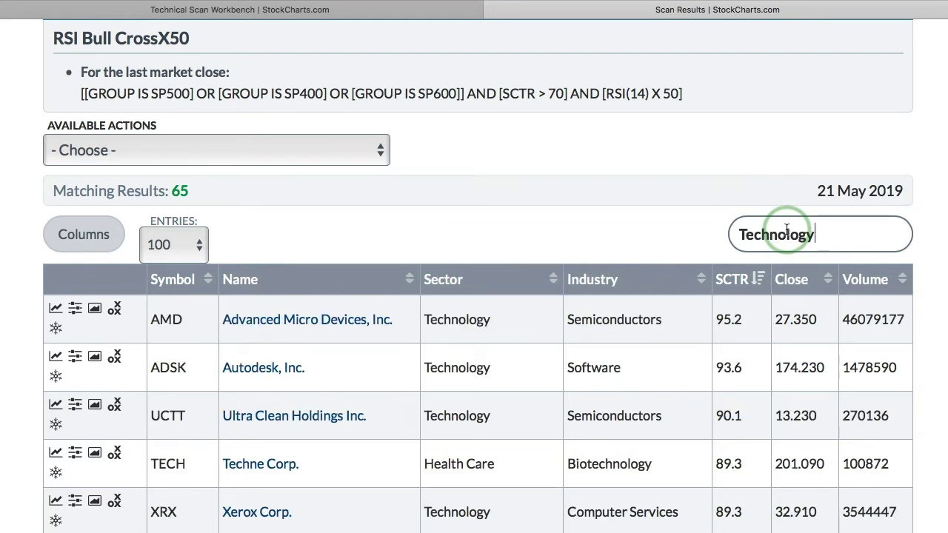
pyautogui.scroll(-3, 652, 297)
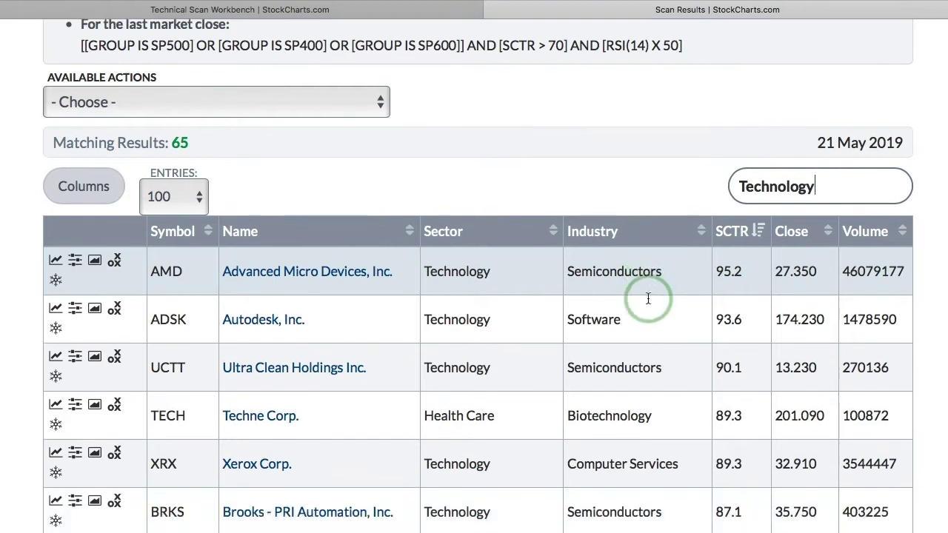
pyautogui.scroll(-1, 649, 302)
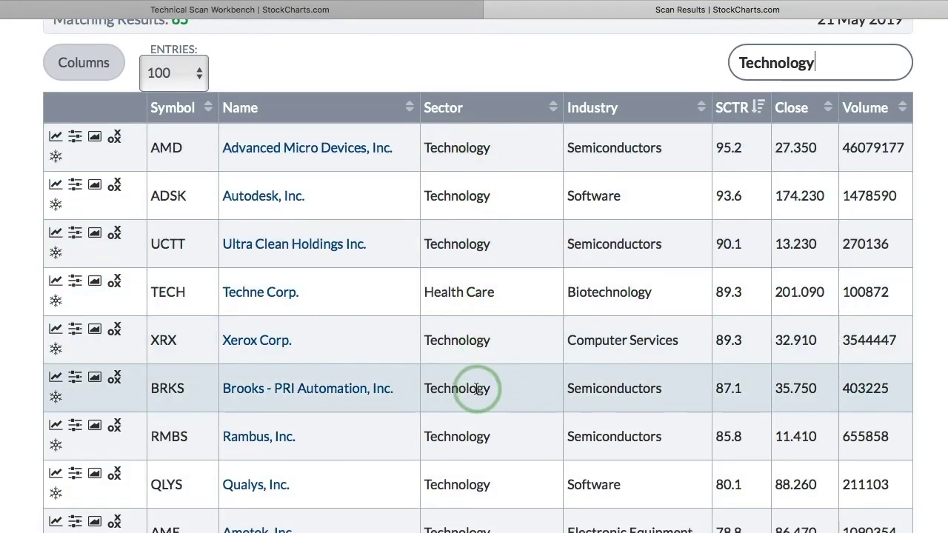
pyautogui.scroll(-2, 477, 388)
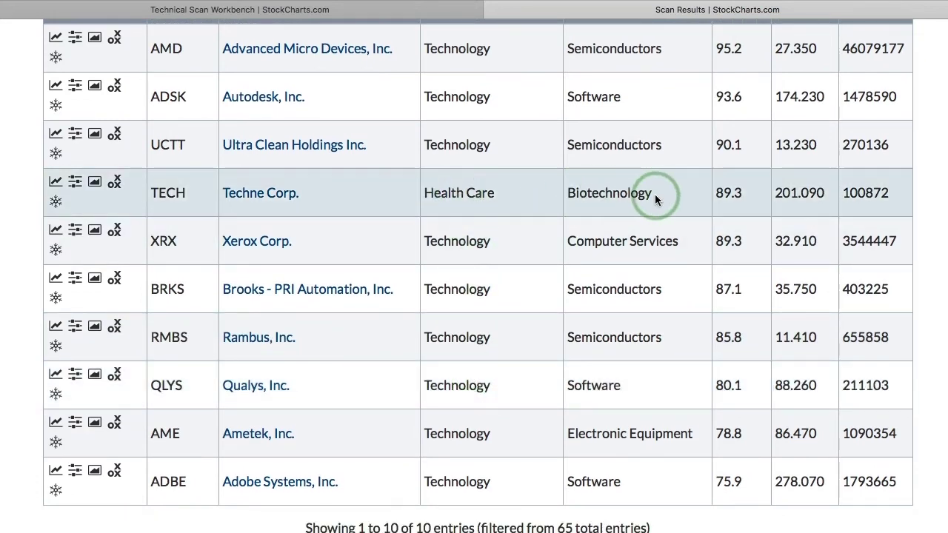
pyautogui.scroll(-3, 655, 194)
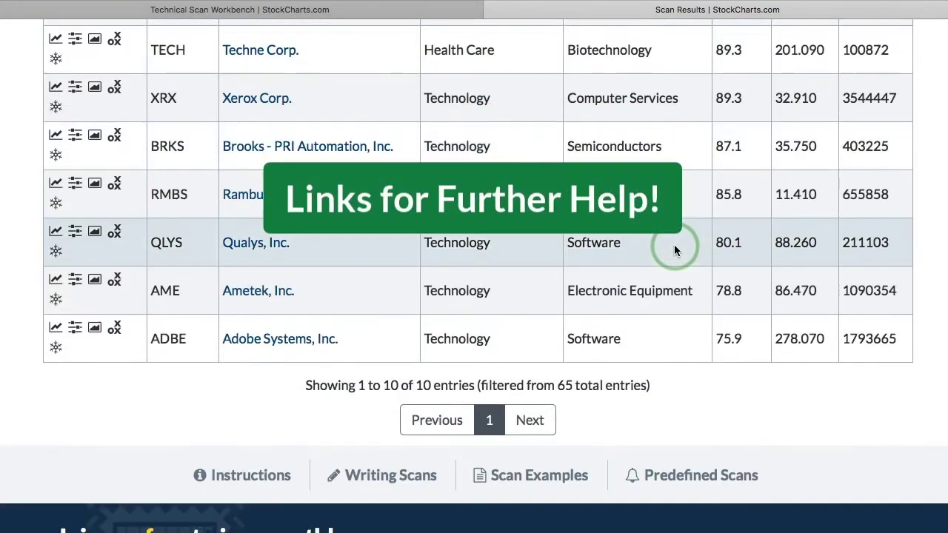
pyautogui.scroll(-1, 674, 249)
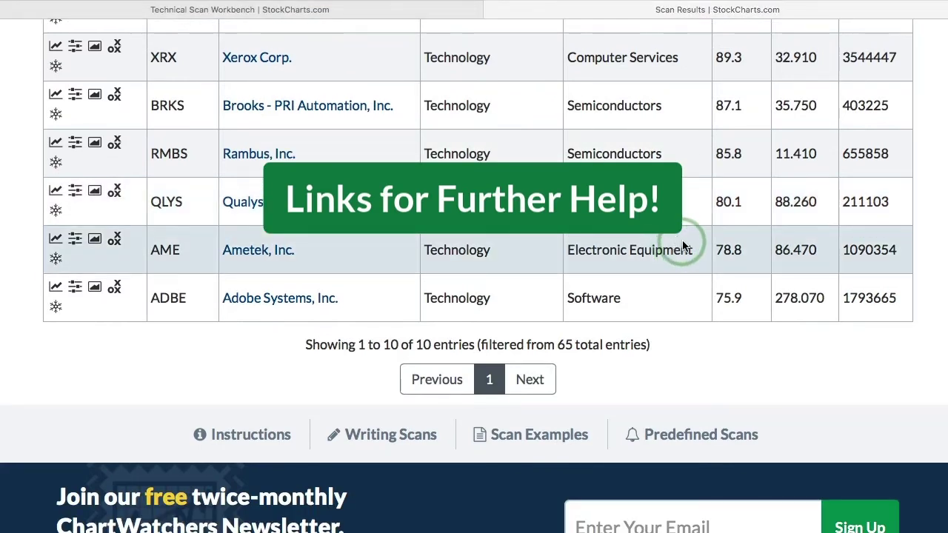
pyautogui.moveTo(159, 404); pyautogui.dragTo(791, 461)
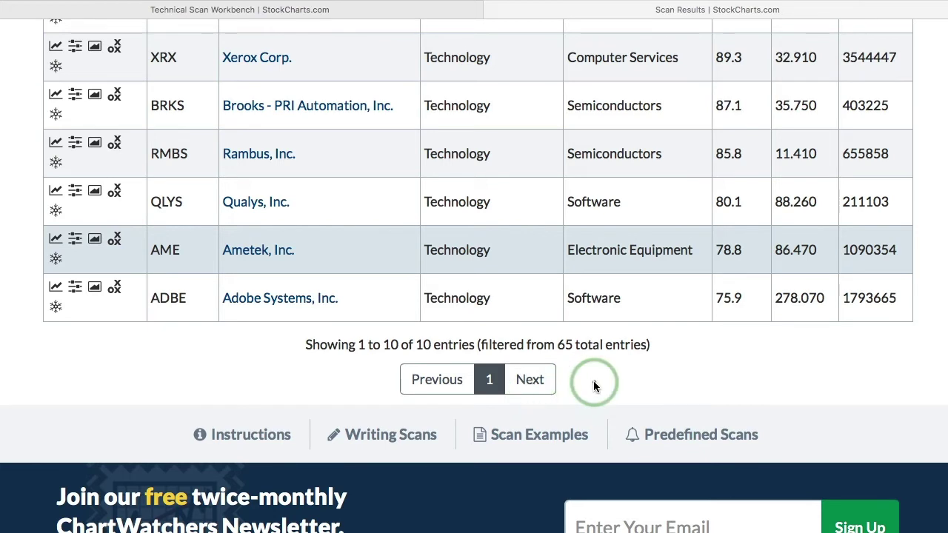
# Open AMD's Point and Figure chart in a new tab from the filtered results
pyautogui.scroll(3, 593, 385)
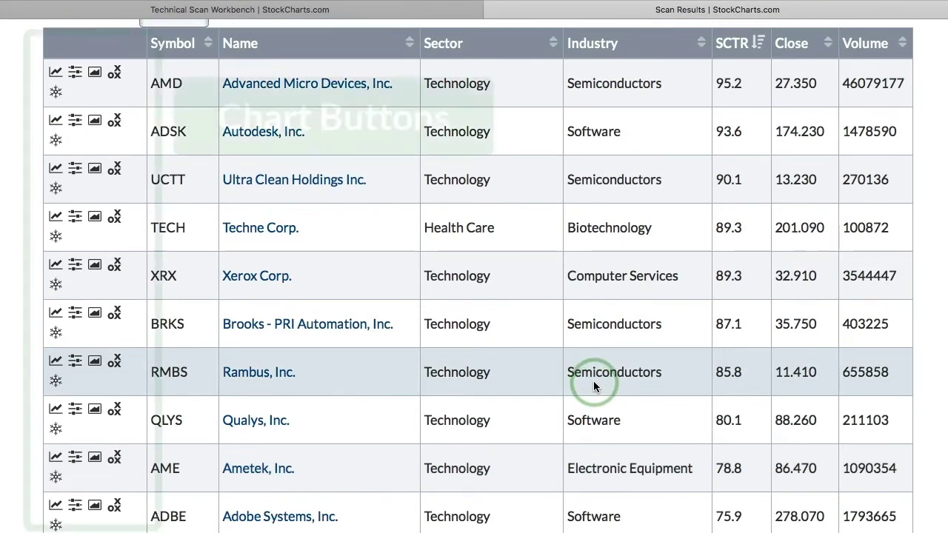
pyautogui.scroll(1, 594, 380)
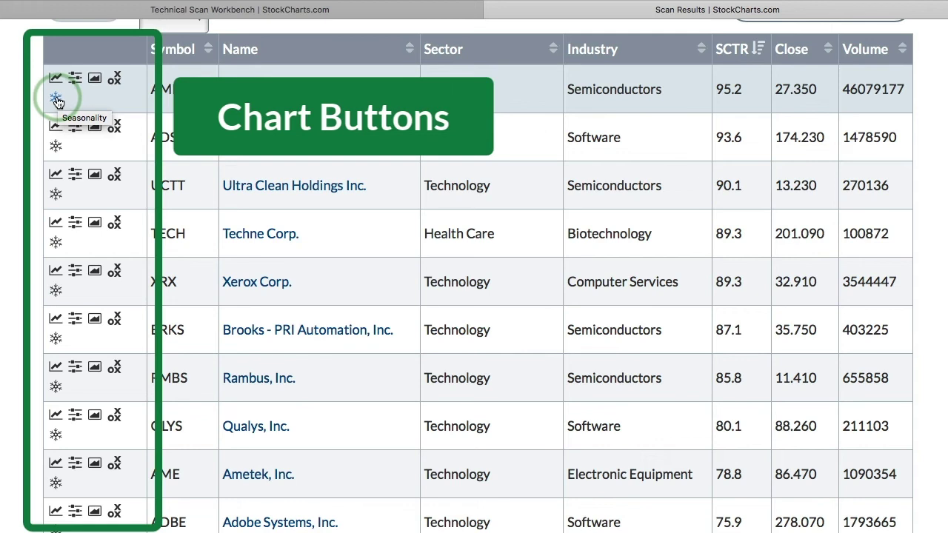
pyautogui.click(115, 83)
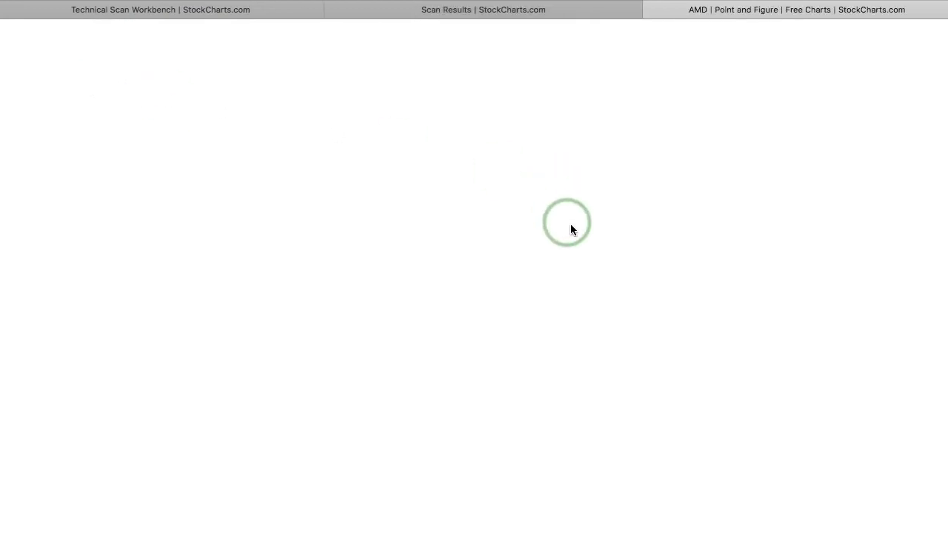